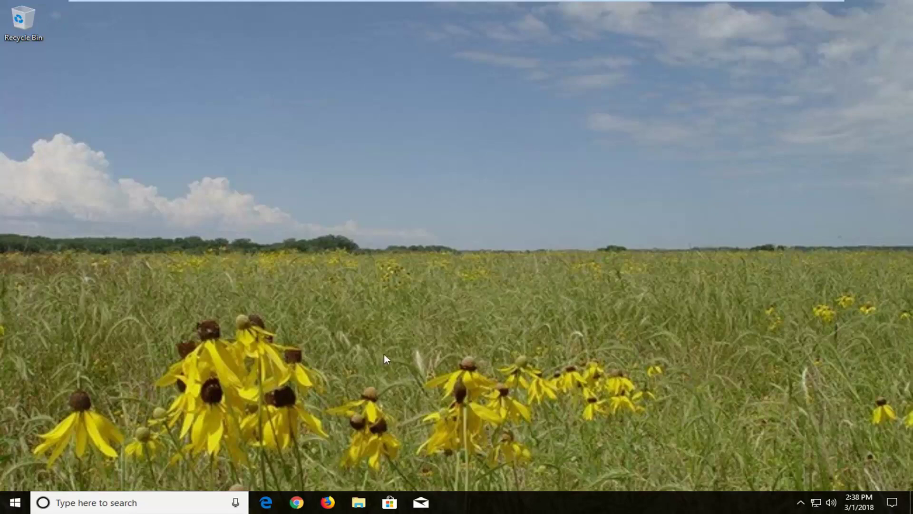
Search the Start menu for 'reset' and pick the Reset this PC best match
click(18, 507)
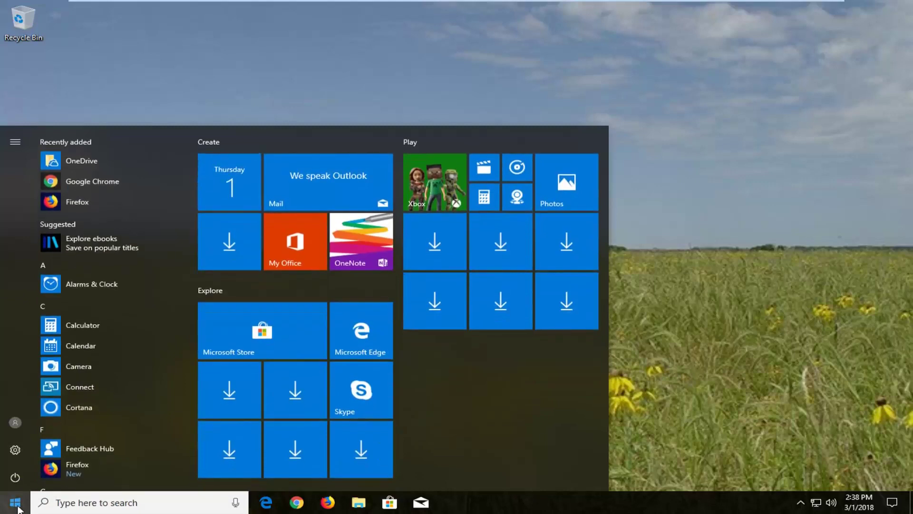
text(reset)
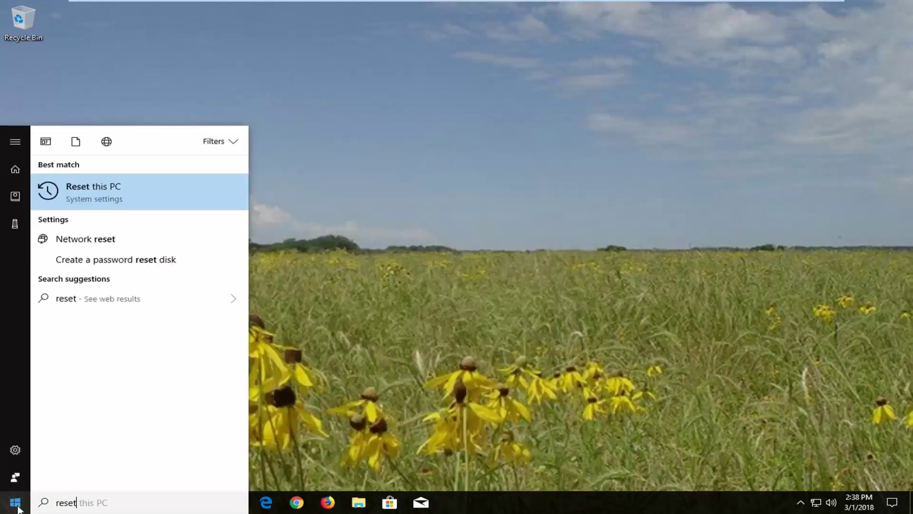
click(108, 187)
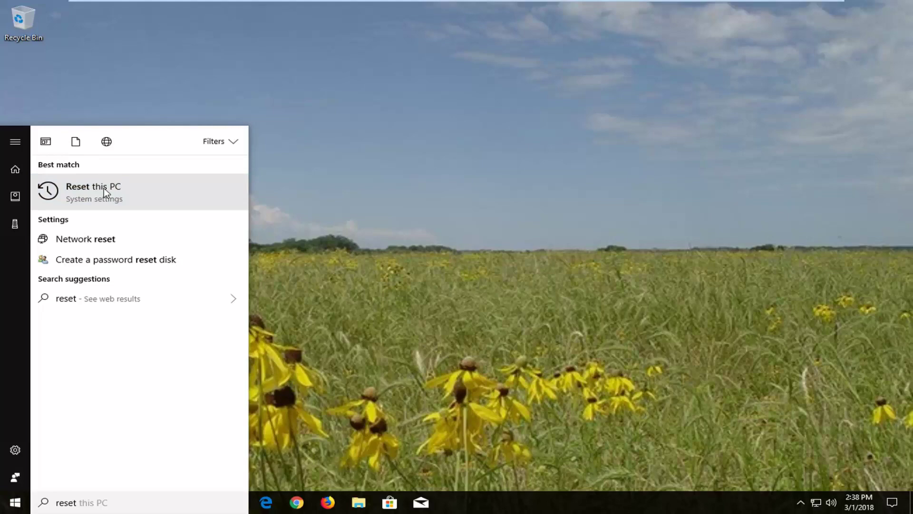
Open Reset this PC from the System settings search result to reach Recovery
click(159, 199)
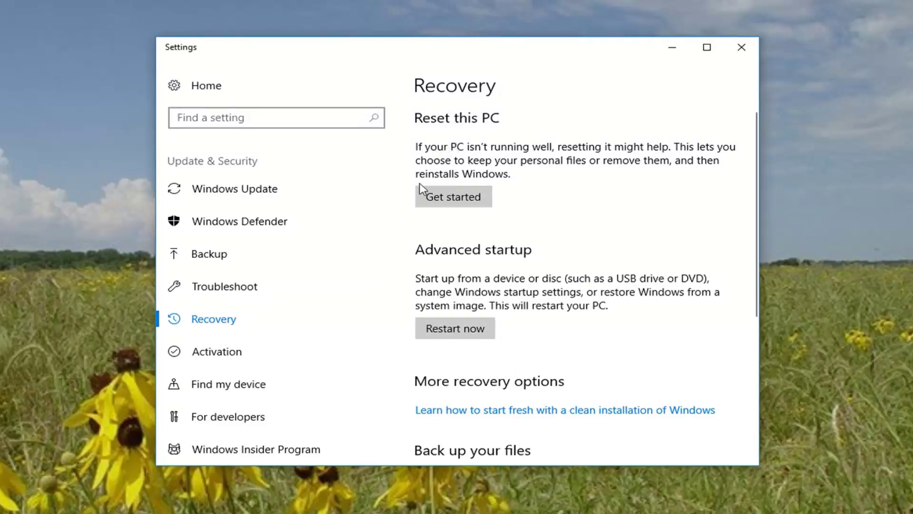
Begin resetting this PC and choose Remove everything
click(452, 204)
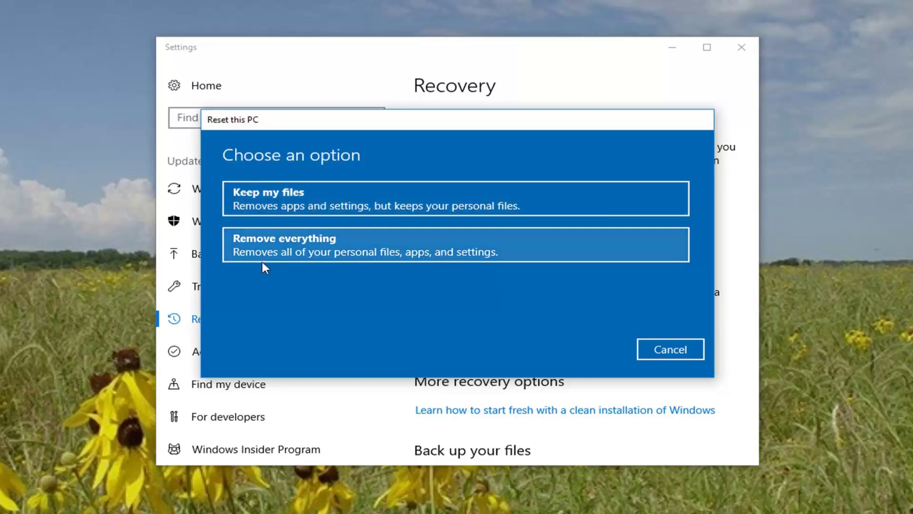
click(282, 200)
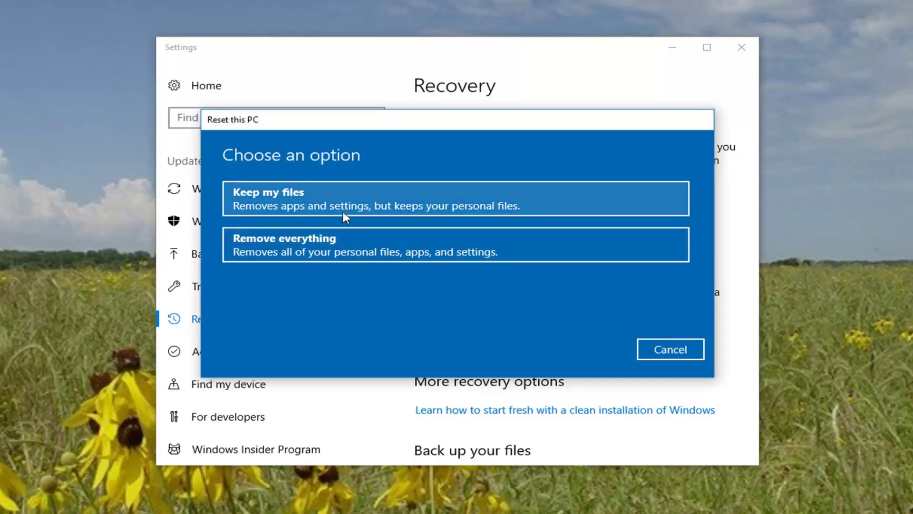
click(314, 252)
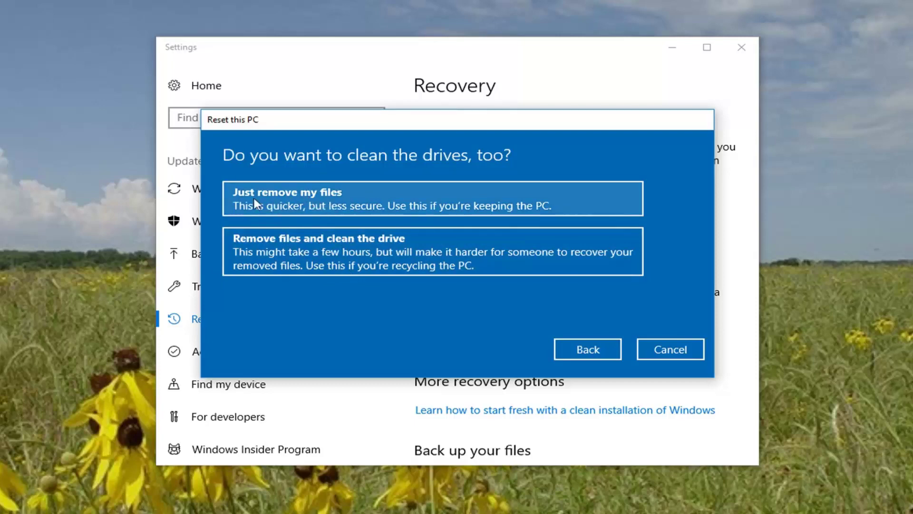
Choose Just remove my files instead of full drive cleaning
click(285, 200)
Confirm Just remove my files to reach the Ready to reset this PC page
click(407, 198)
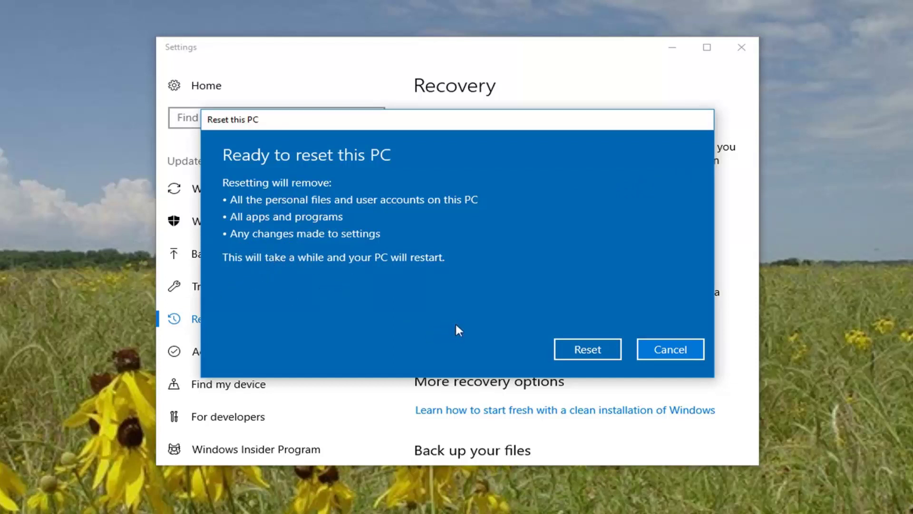
Start the reset and let Windows reinstall into the Hi there setup screen
click(575, 355)
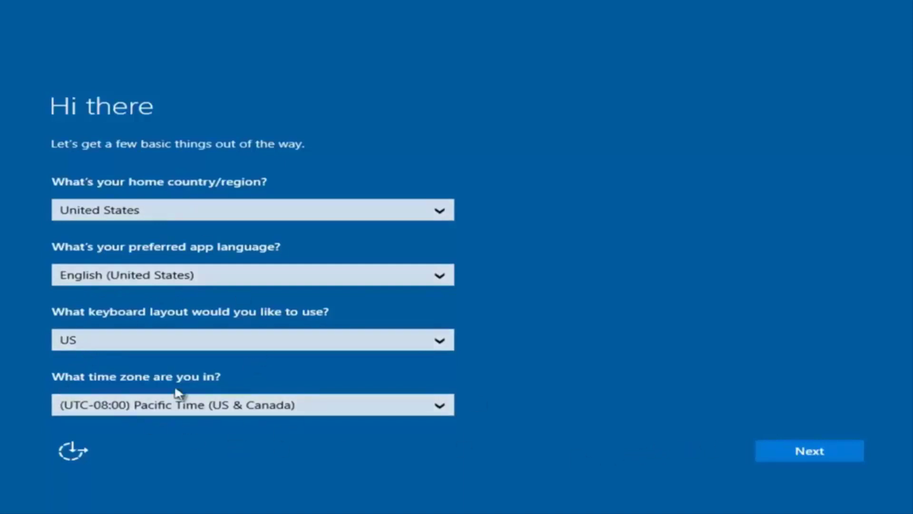
Keep the United States region, accept the licence terms, and choose Customize settings
click(816, 456)
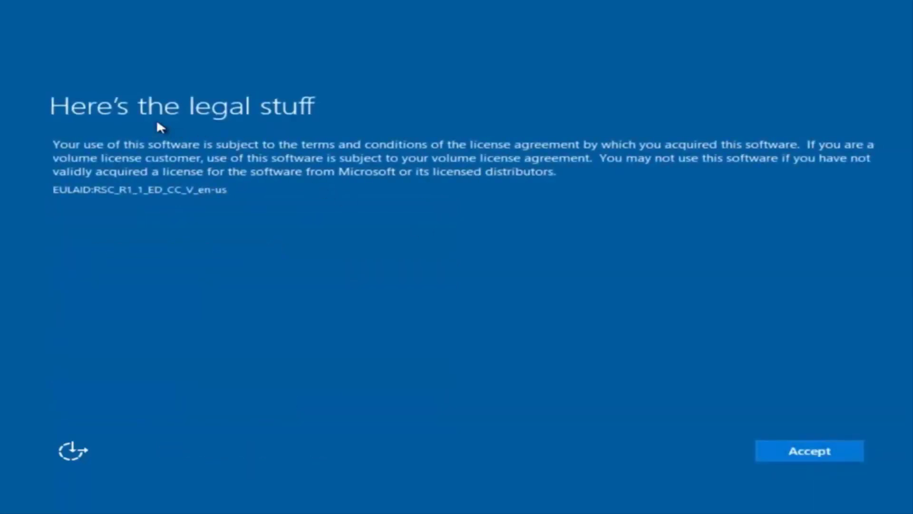
click(819, 451)
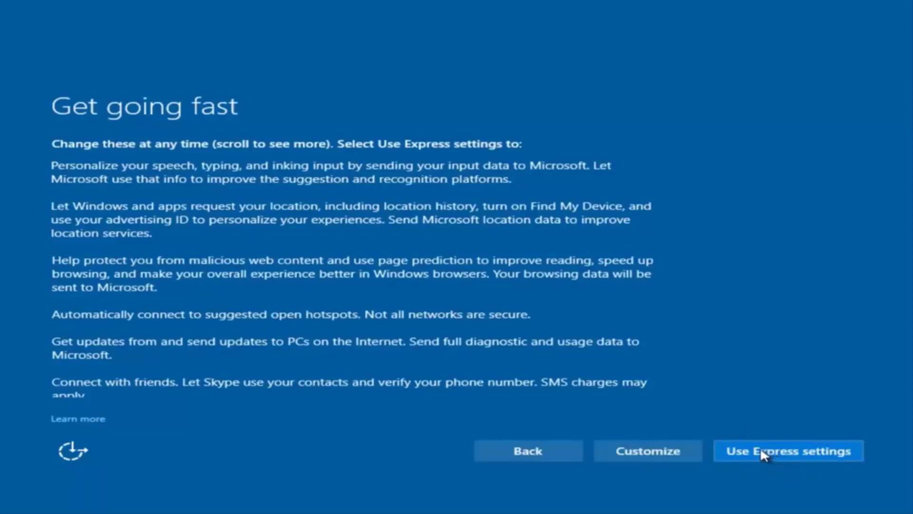
click(655, 456)
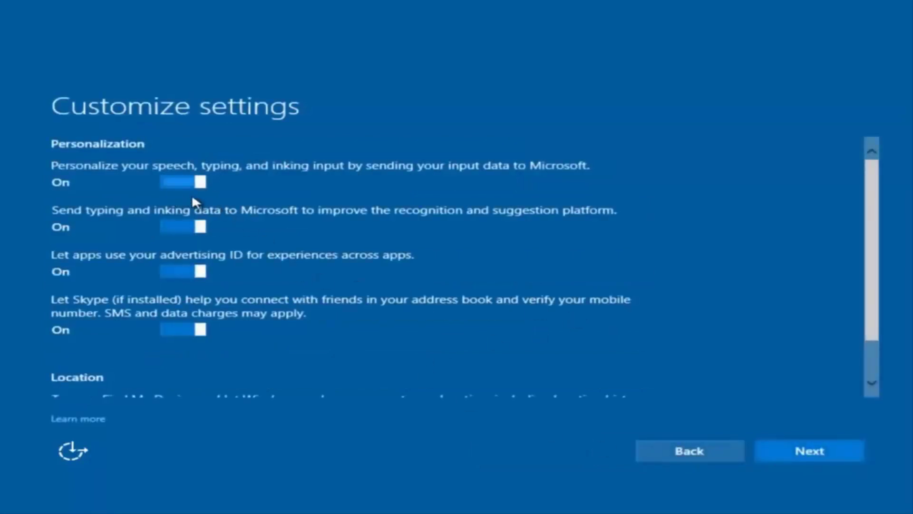
scroll(264, 222, down, 1)
scroll(261, 232, up, 1)
Switch off speech, typing and inking personalization
click(187, 183)
scroll(192, 296, down, 2)
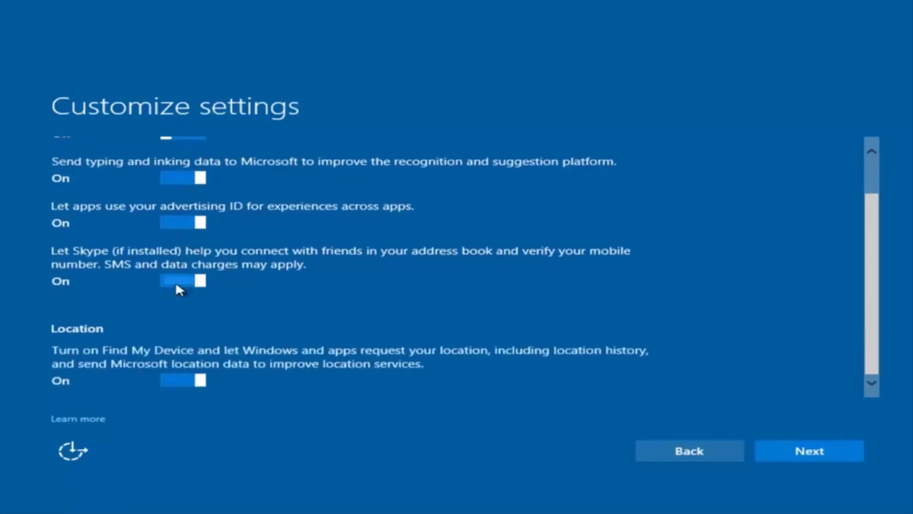
scroll(217, 229, up, 2)
scroll(212, 285, down, 2)
scroll(236, 295, up, 2)
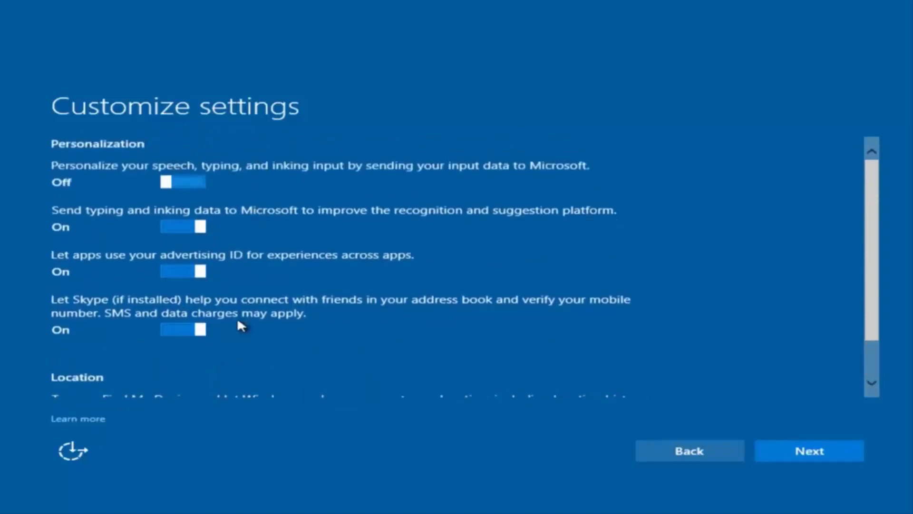
Accept the remaining Customize settings pages through Browser, protection, and update unchanged
click(792, 457)
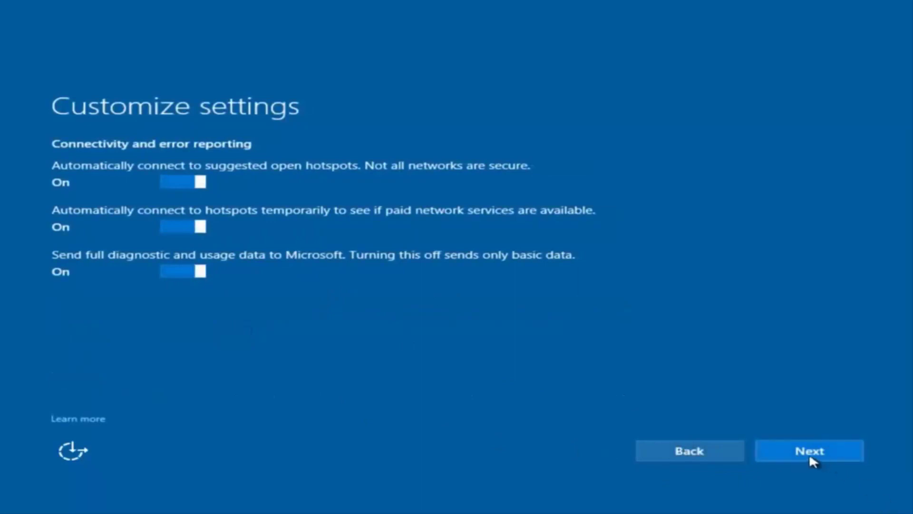
click(809, 452)
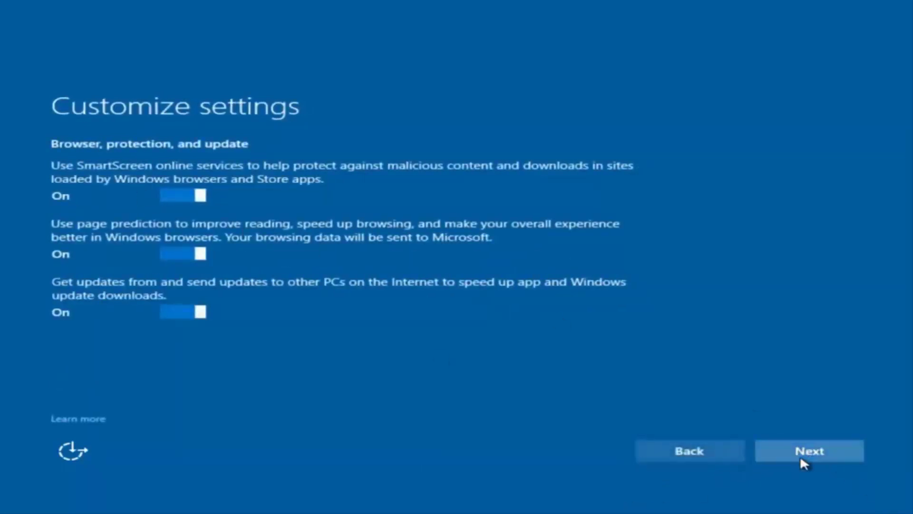
click(800, 455)
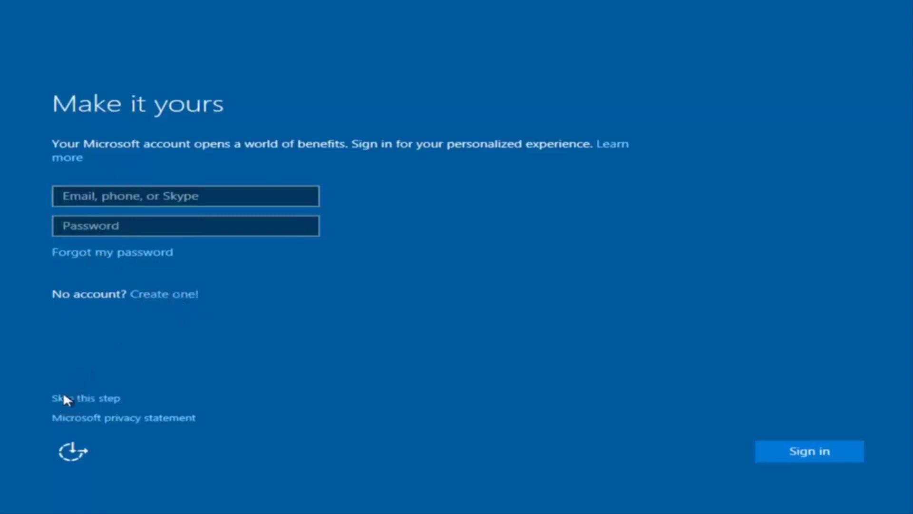
Skip Microsoft account sign-in and enter the local user name 'example'
click(90, 398)
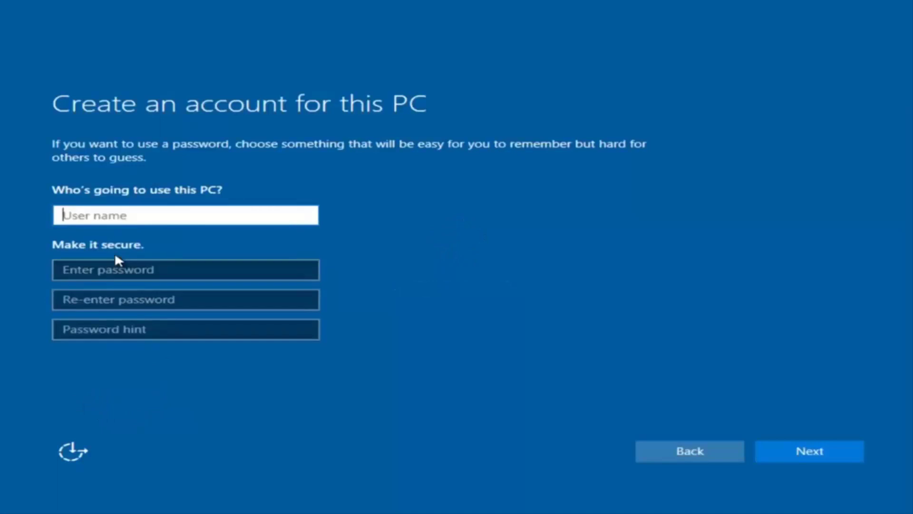
text(exam[pl)
key(BackSpace)
key(BackSpace)
key(BackSpace)
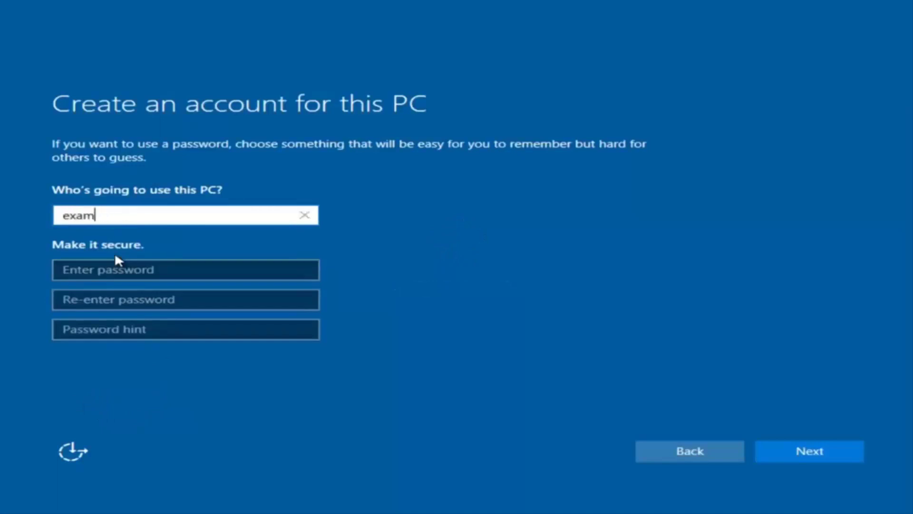
text([pl)
key(BackSpace)
key(BackSpace)
key(BackSpace)
text(ple)
Enter and confirm the account password, add a password hint, and finish the account
click(116, 269)
text(password1)
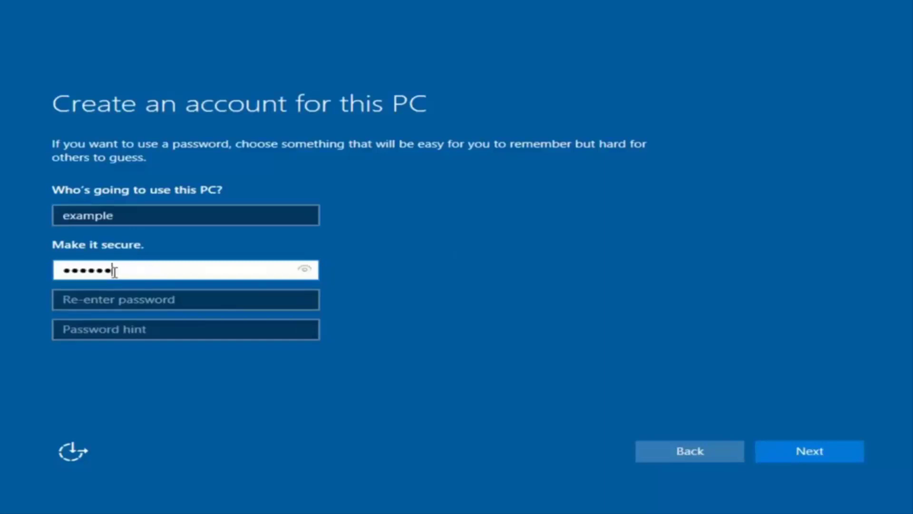
click(177, 300)
text(password1)
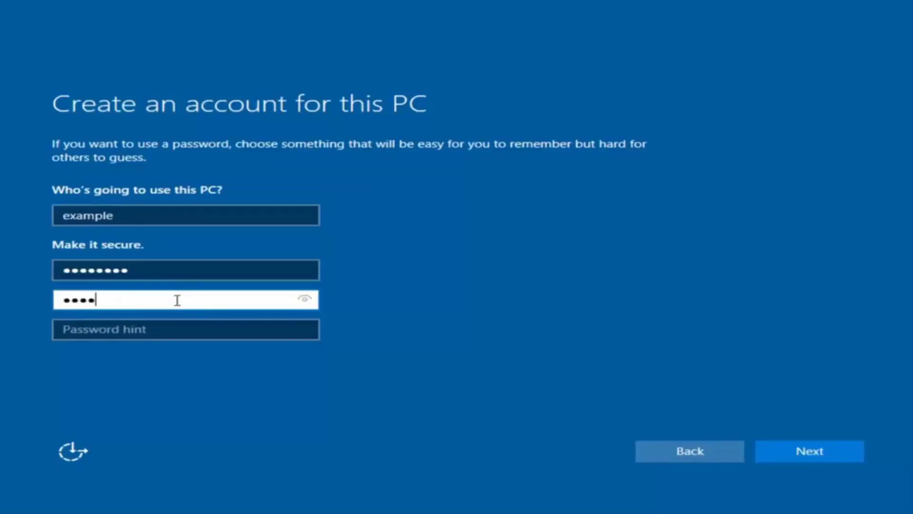
click(166, 332)
text(pass)
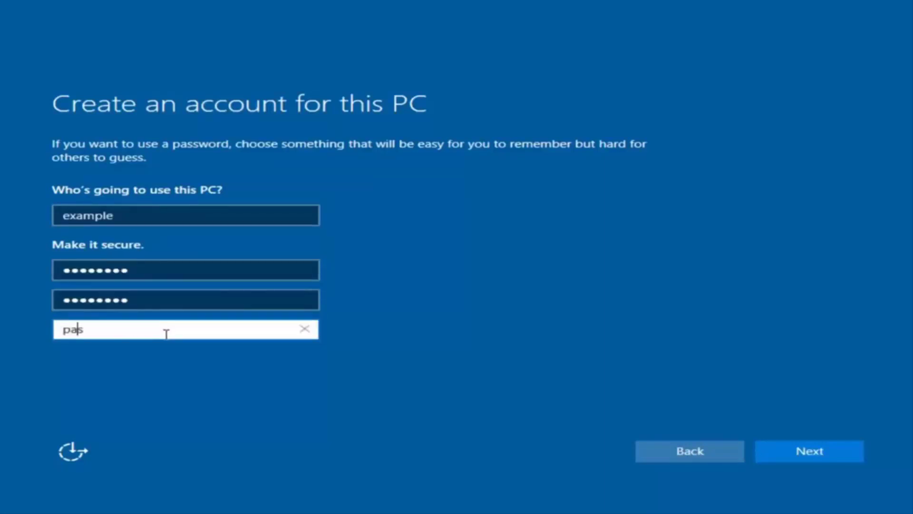
click(823, 452)
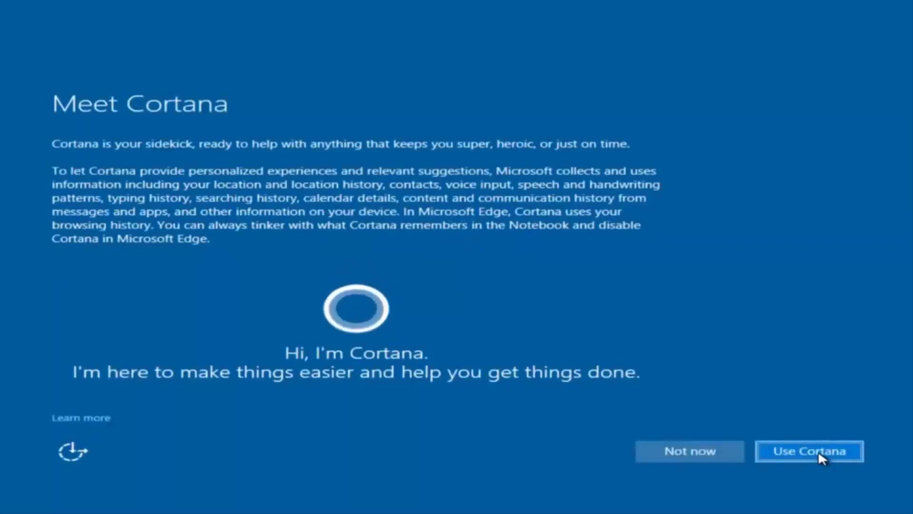
Decline Cortana and sign in to the new 'example' account
click(671, 447)
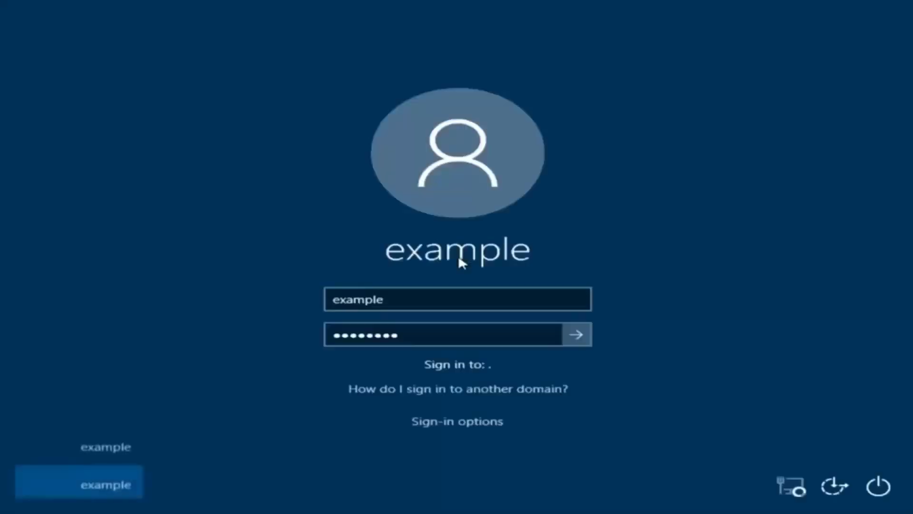
key(Return)
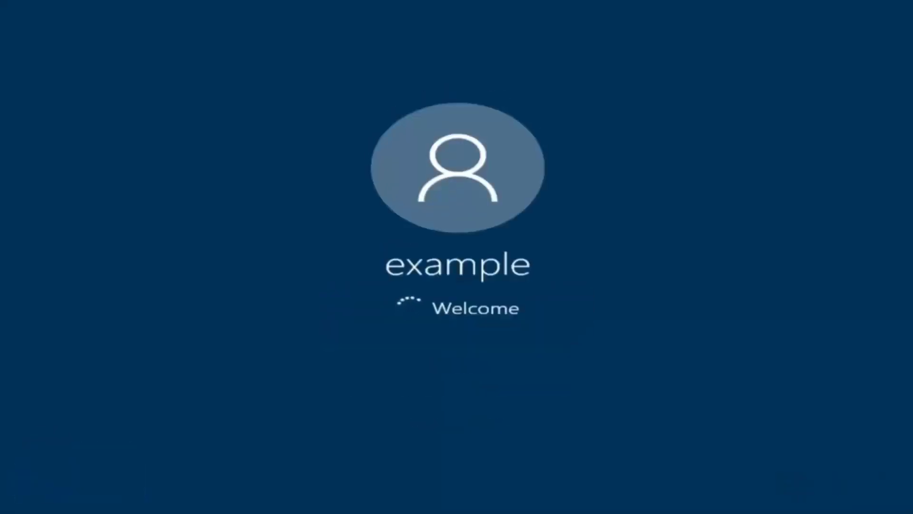